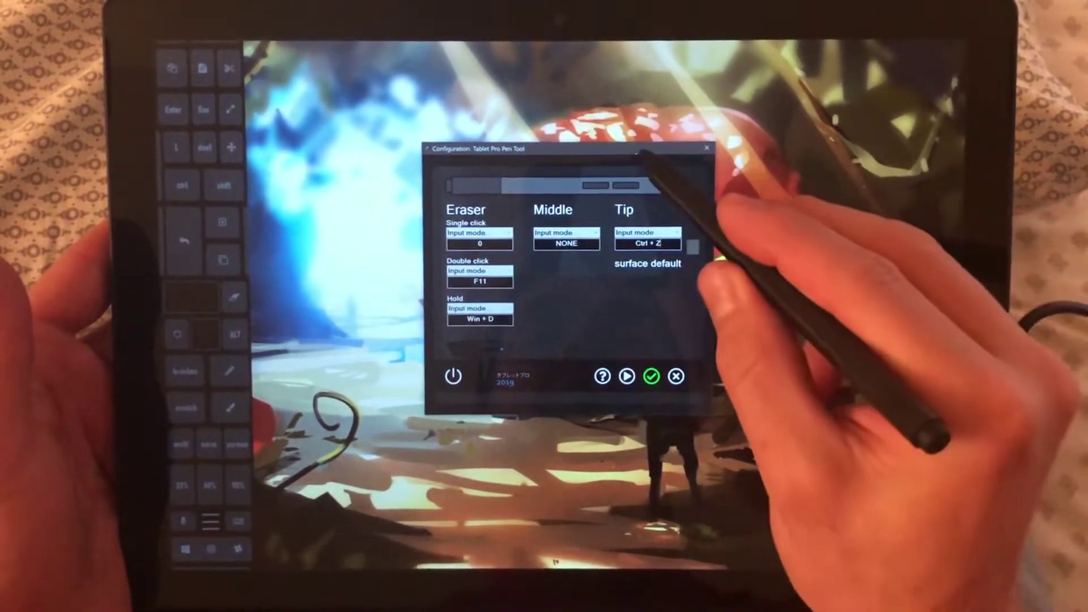
# Nudge the Tablet Pro Configuration window slightly to the right
pyautogui.moveTo(650, 155); pyautogui.dragTo(698, 158)
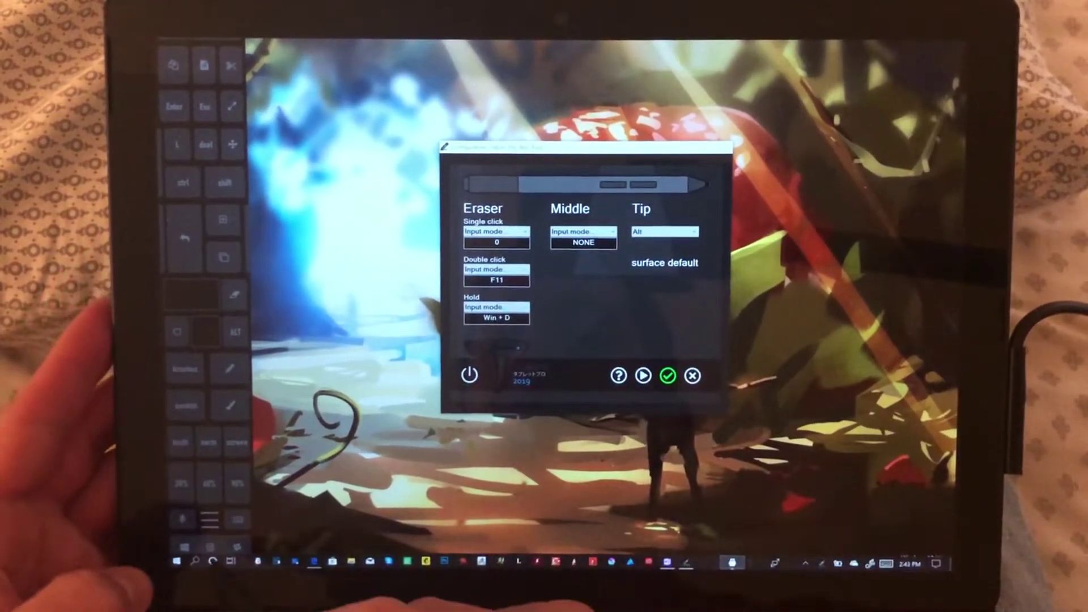
# Search Cortana for 'control panel', open it, and move its window lower
pyautogui.click(213, 562)
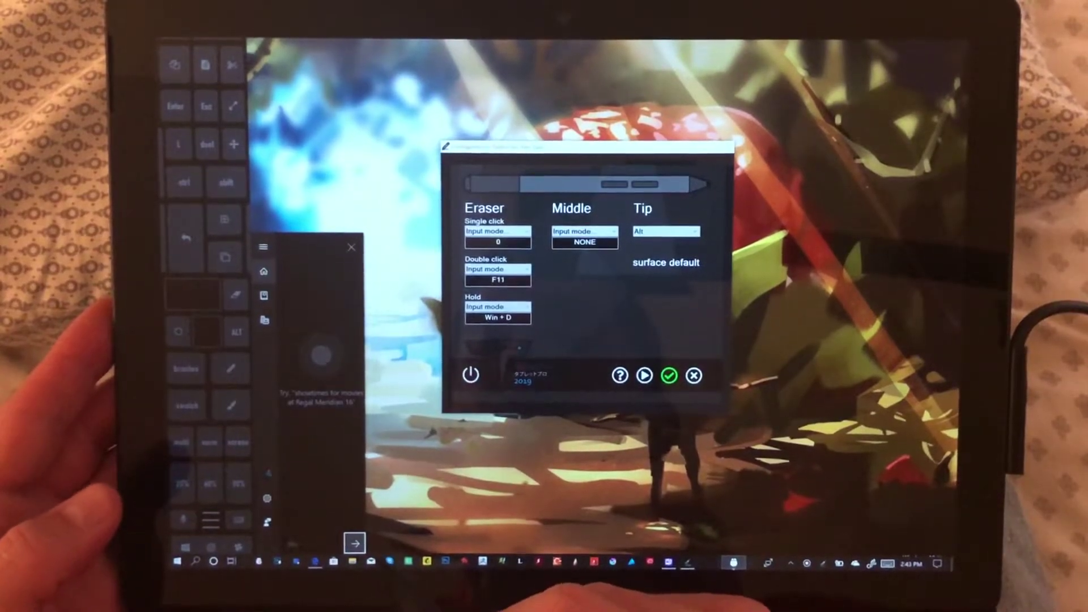
pyautogui.write('control panel')
pyautogui.click(354, 543)
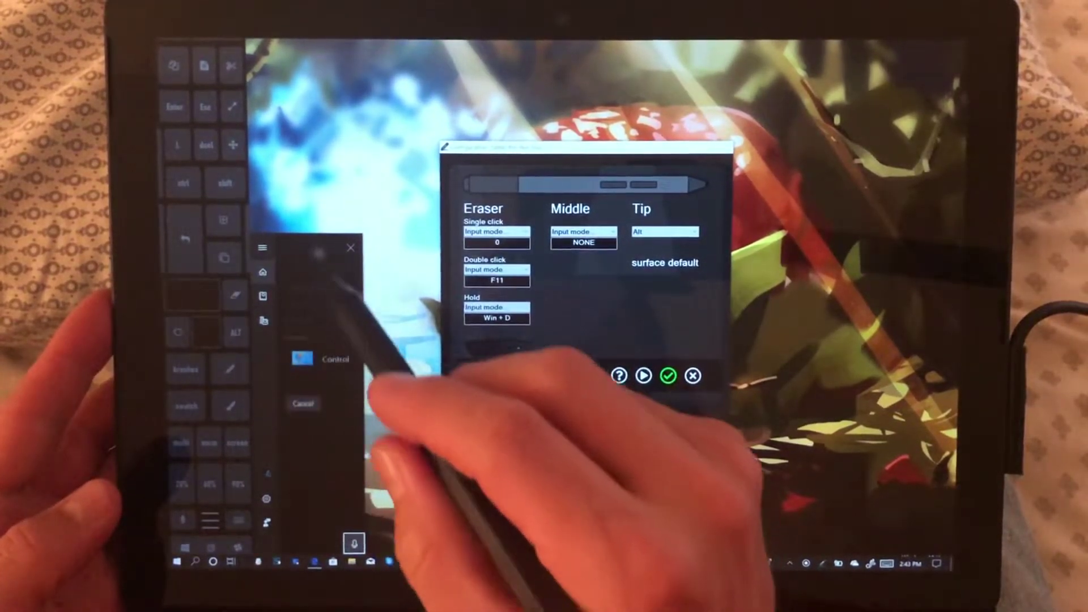
pyautogui.click(323, 355)
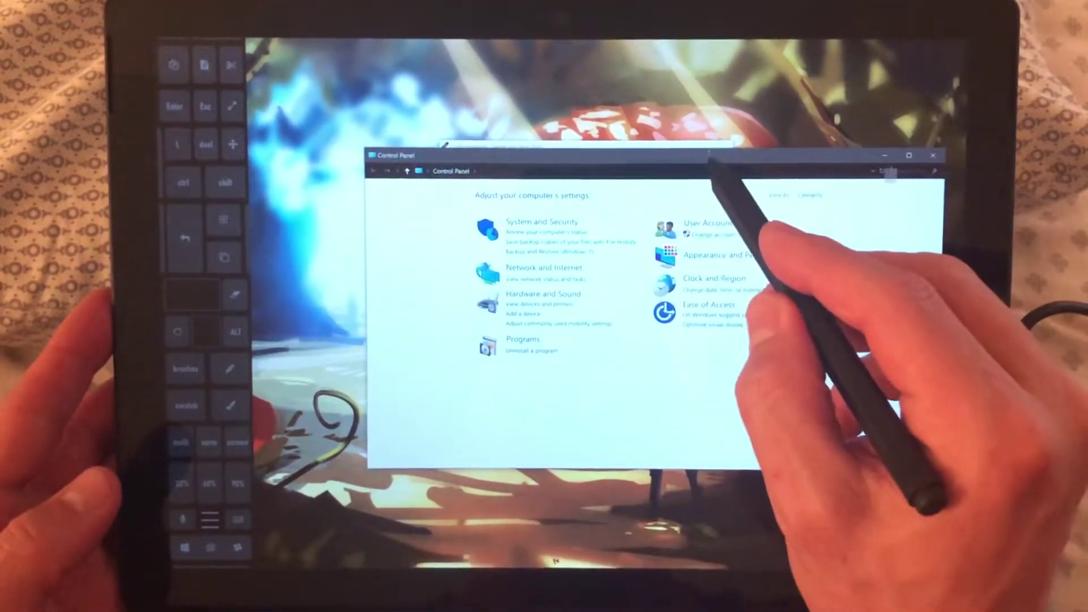
pyautogui.moveTo(740, 157); pyautogui.dragTo(714, 227)
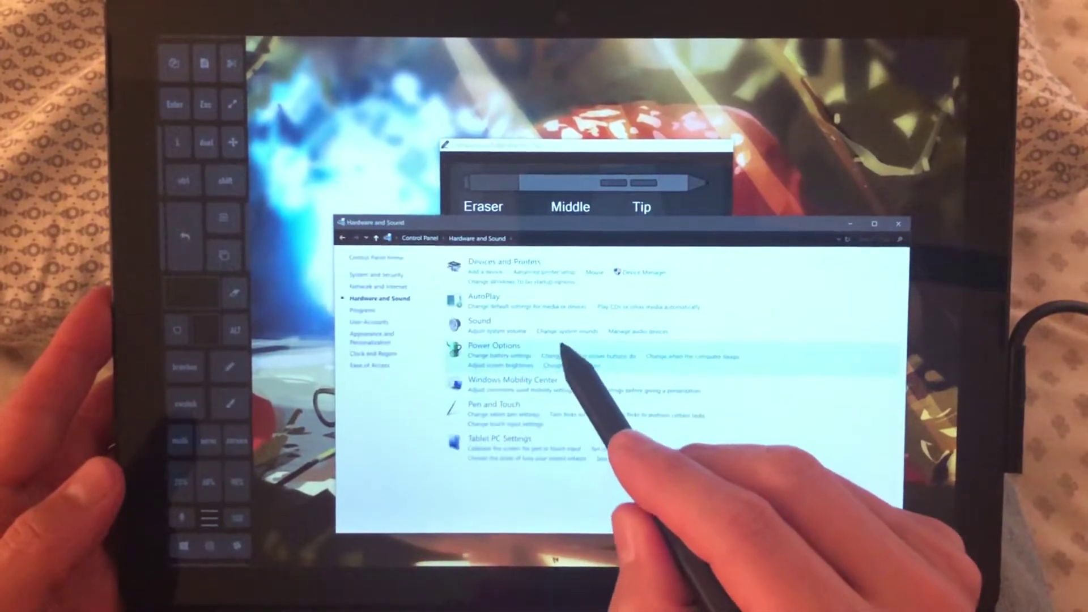
# Check that Pen and Touch leaves 'pen button as right-click' unchecked, then close it
pyautogui.click(510, 443)
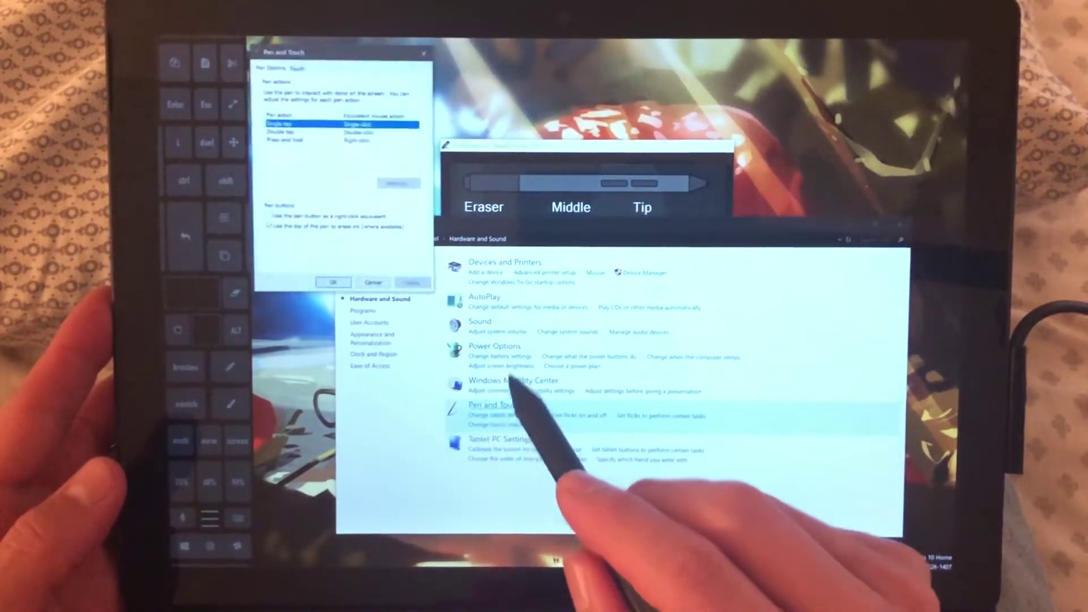
pyautogui.moveTo(340, 81); pyautogui.dragTo(673, 208)
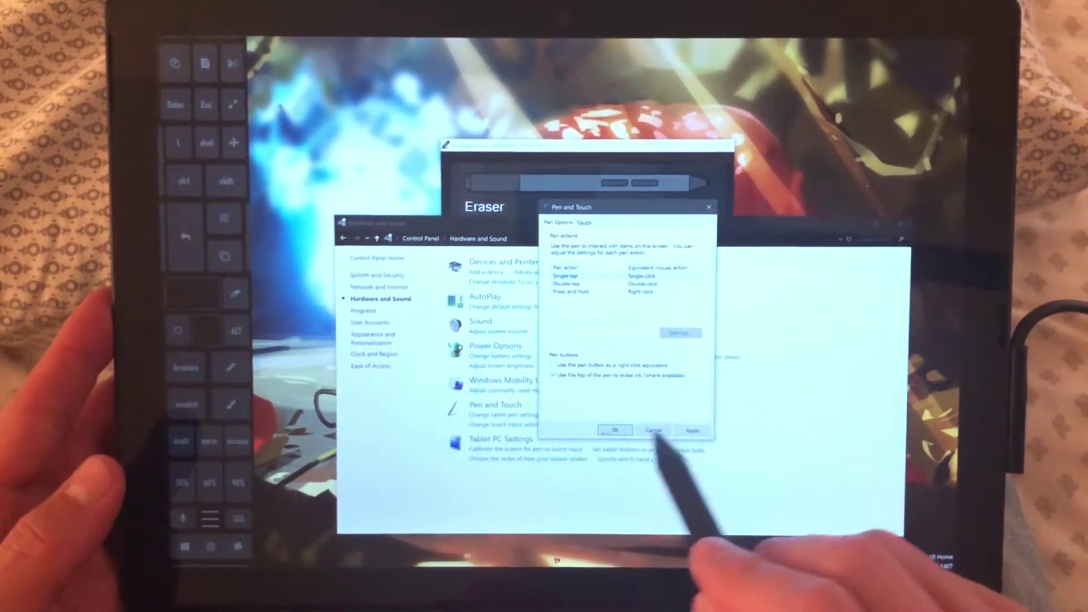
pyautogui.click(614, 431)
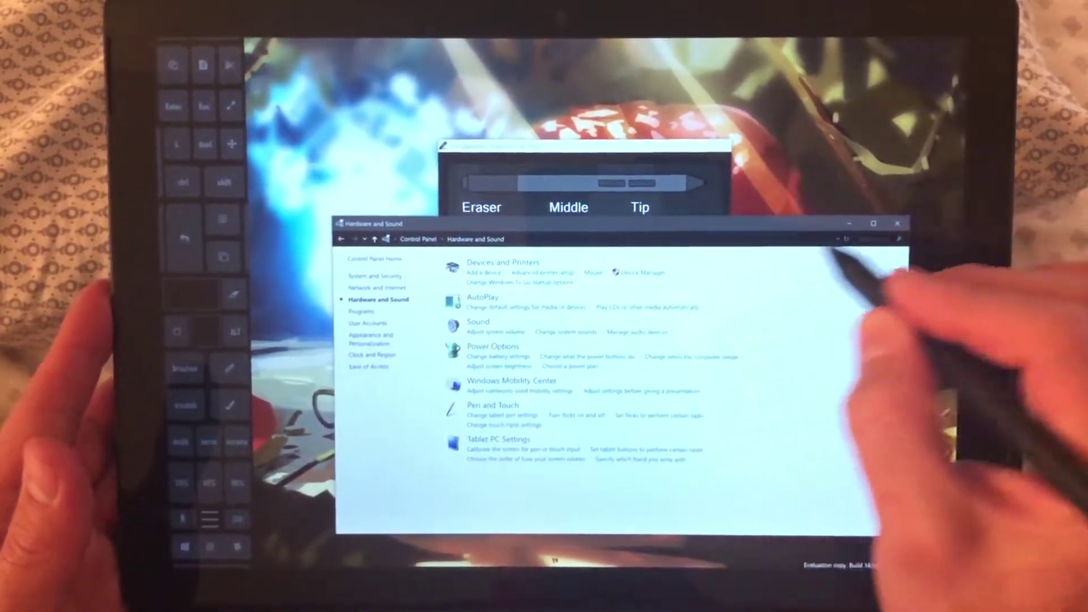
# Close Control Panel to reveal the pen configuration and open Action Center
pyautogui.click(898, 225)
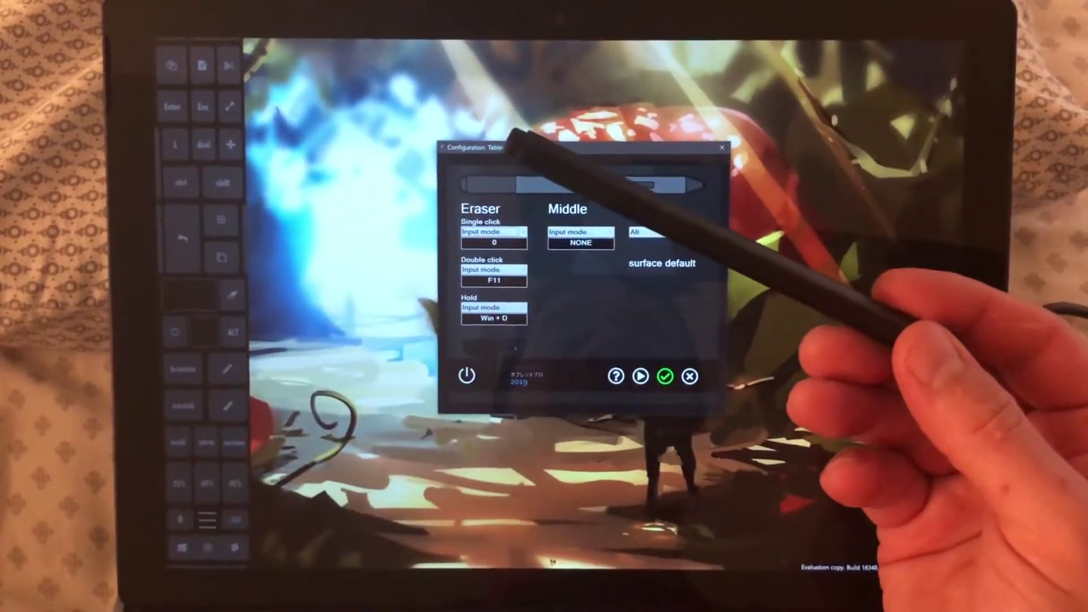
pyautogui.moveTo(965, 357); pyautogui.dragTo(850, 358)
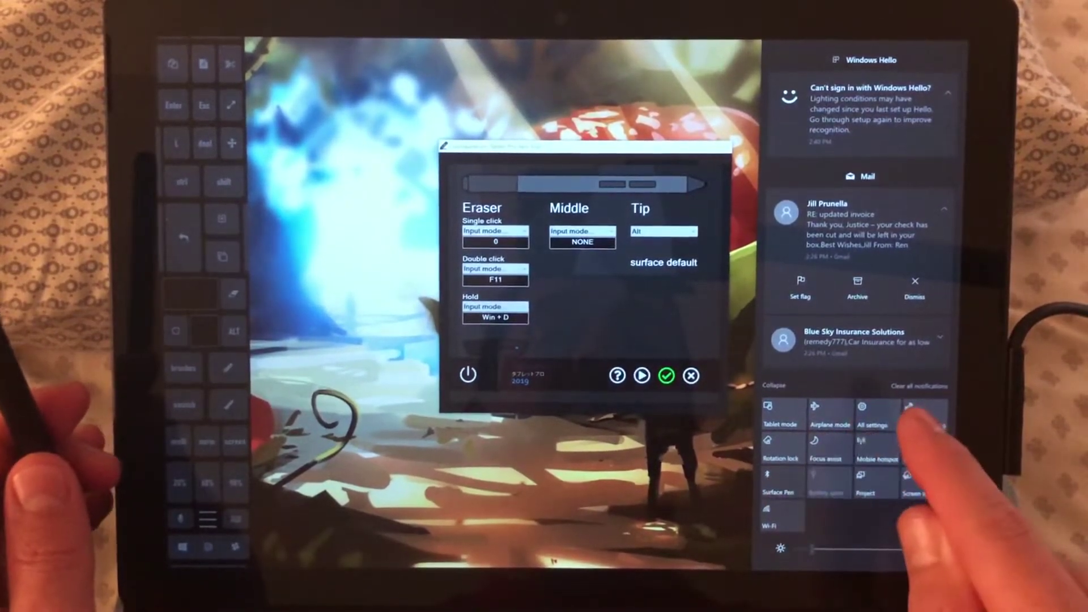
# Open Bluetooth & other devices settings to check the Surface Pen is paired
pyautogui.click(910, 409)
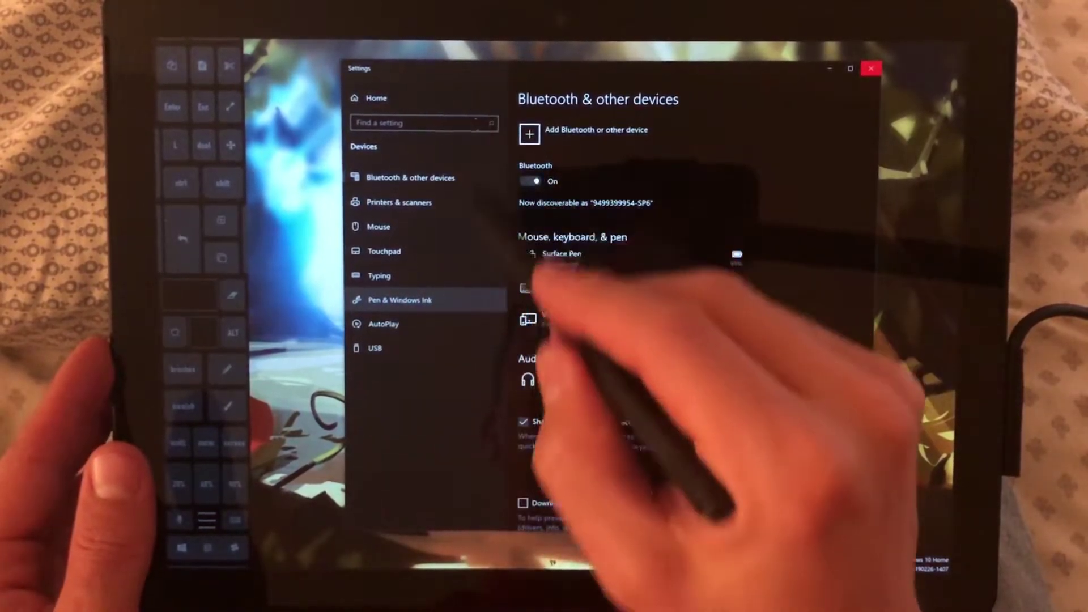
# Verify all three Pen & Windows Ink shortcuts are set to Nothing, then close Settings
pyautogui.click(400, 299)
pyautogui.scroll(-5, 646, 382)
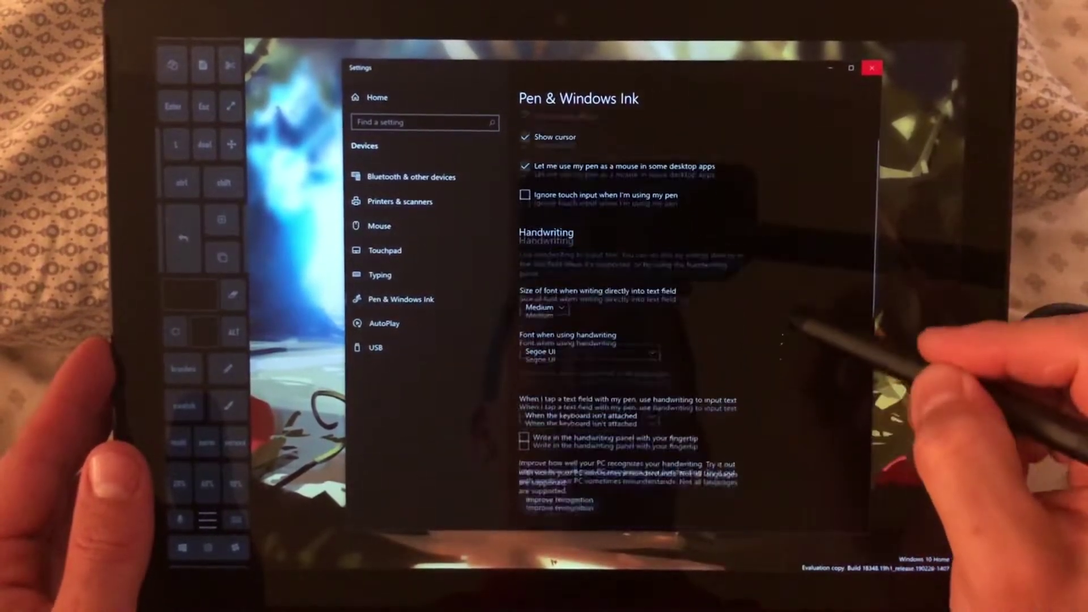
pyautogui.scroll(-6, 646, 341)
pyautogui.scroll(-3, 646, 341)
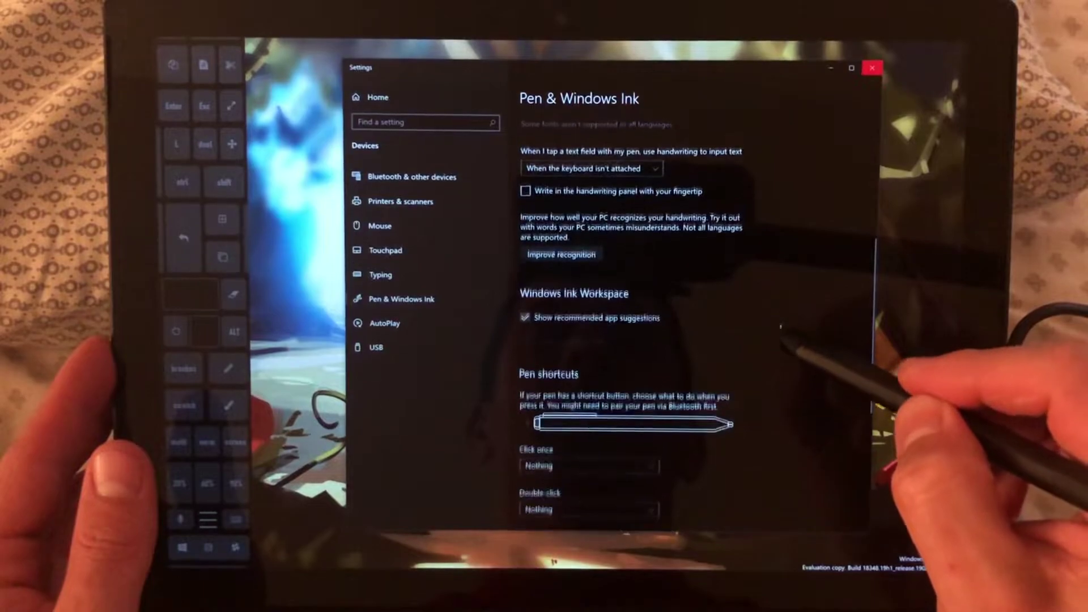
pyautogui.scroll(-4, 647, 340)
pyautogui.scroll(-4, 647, 341)
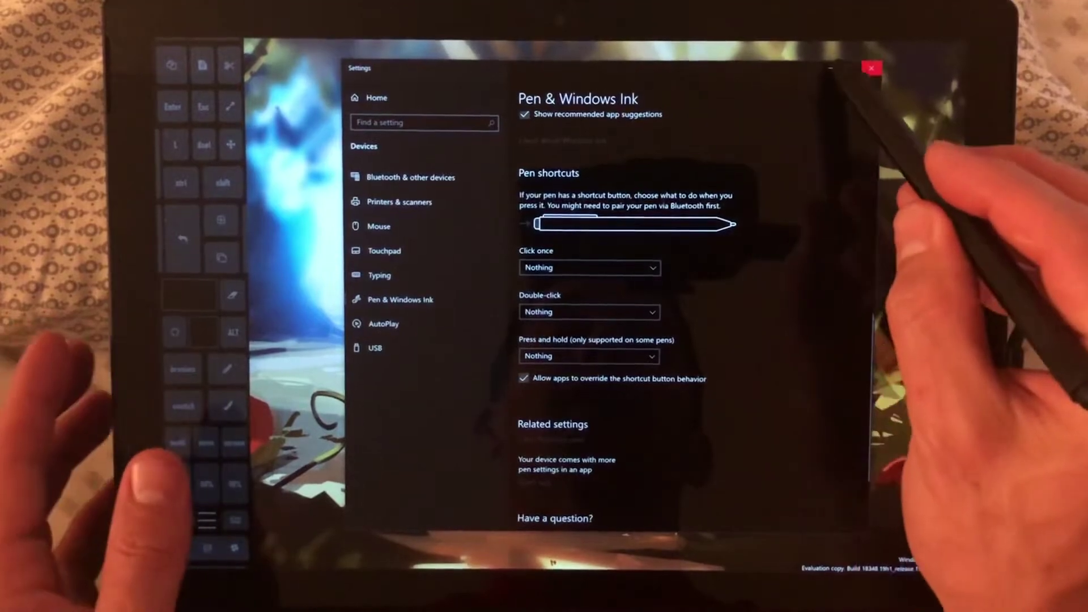
pyautogui.click(873, 68)
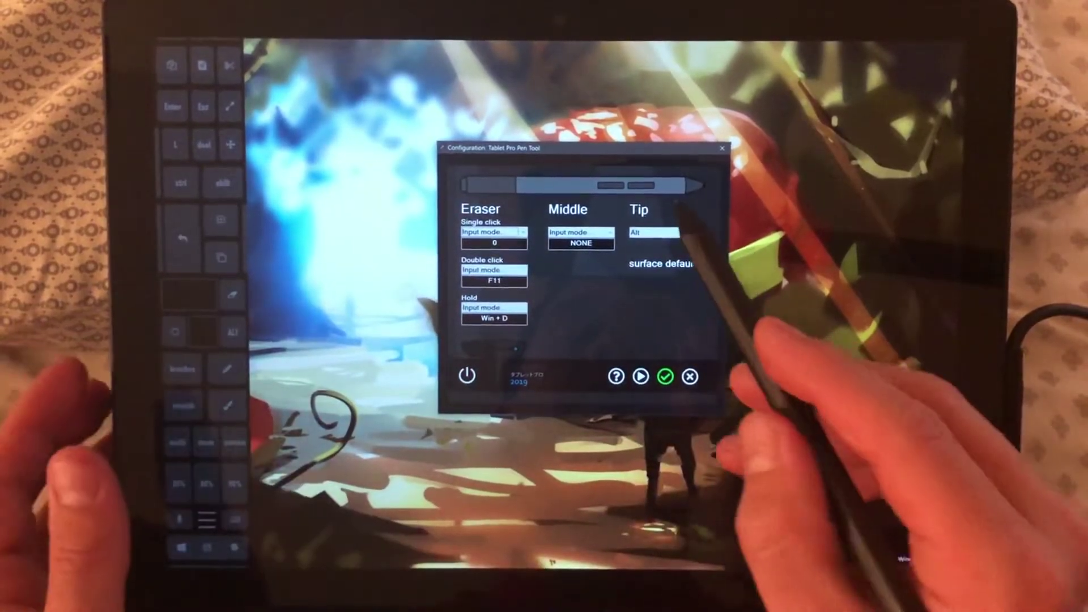
pyautogui.click(581, 243)
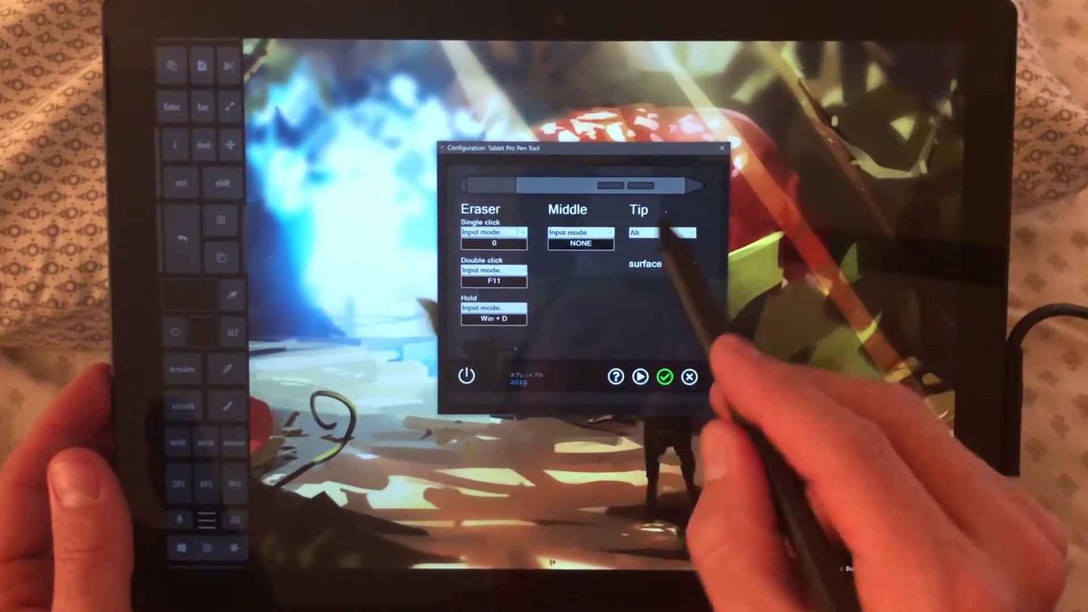